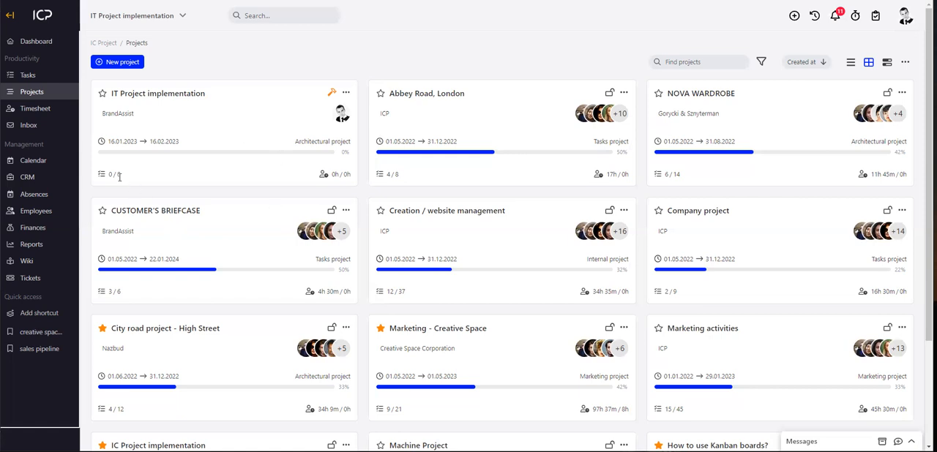
Examine the advanced fields of the new employee form, including the system login permission and roles, and close it without saving.
left_click(46, 216)
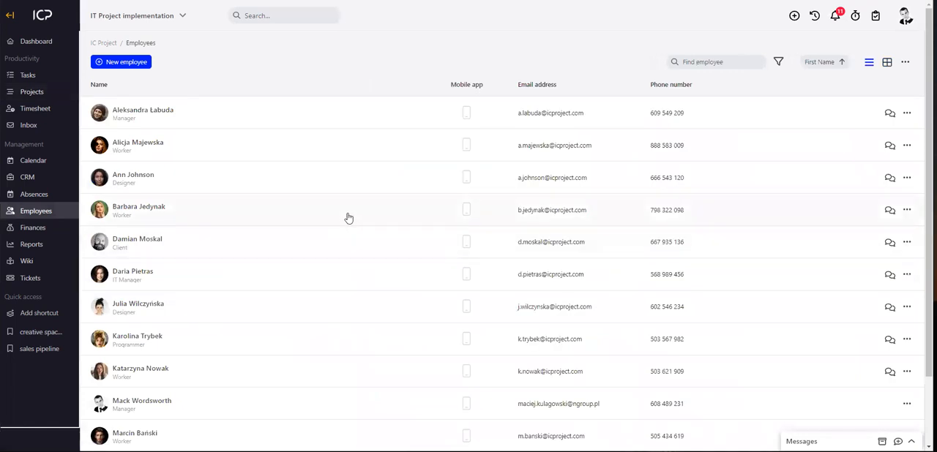
left_click(125, 64)
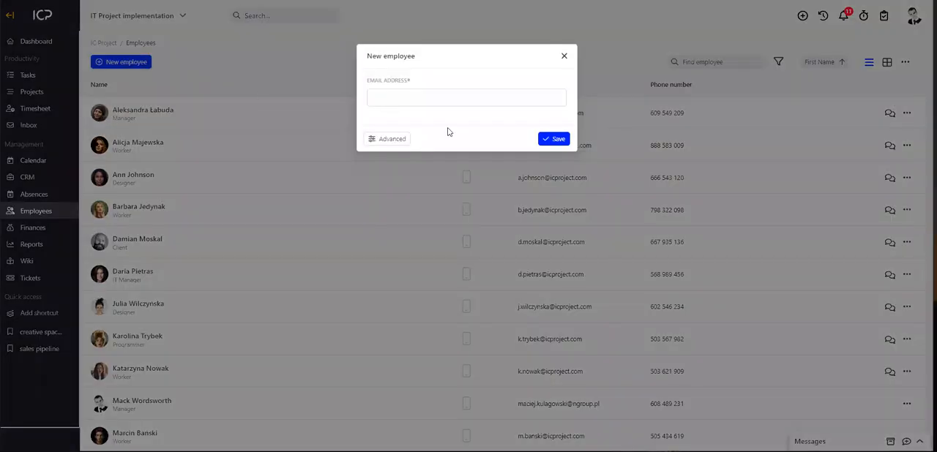
left_click(394, 141)
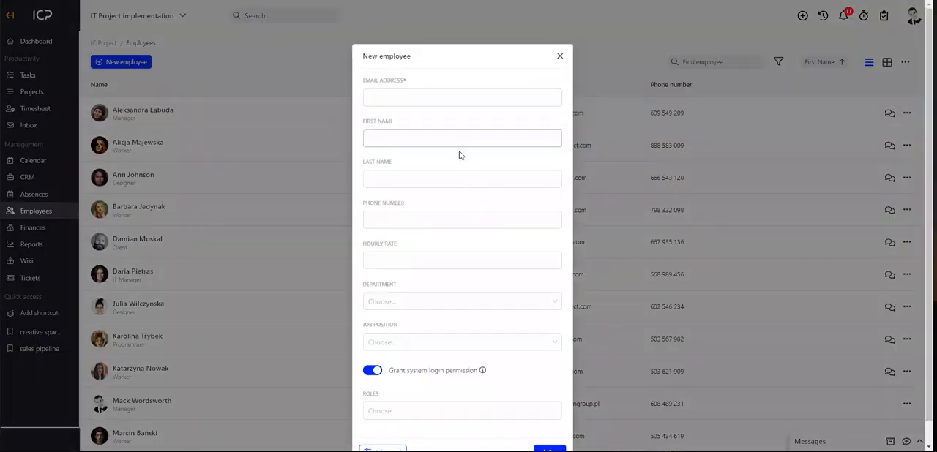
left_click(409, 99)
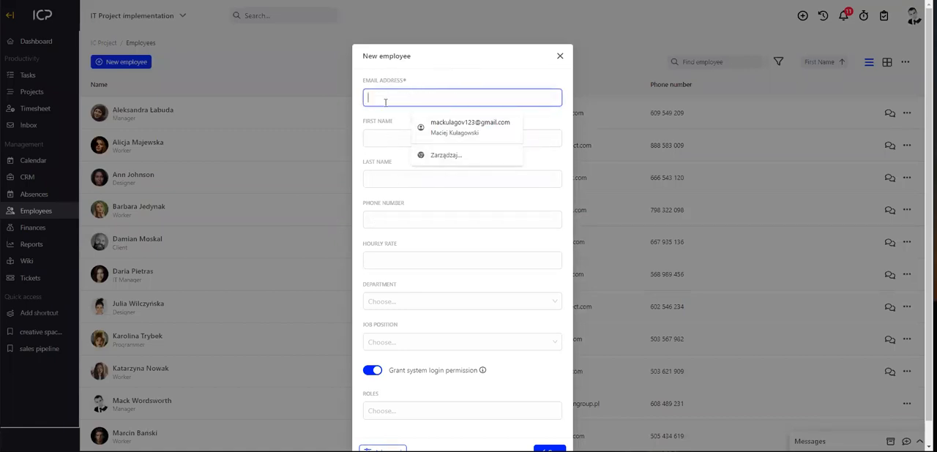
left_click(571, 203)
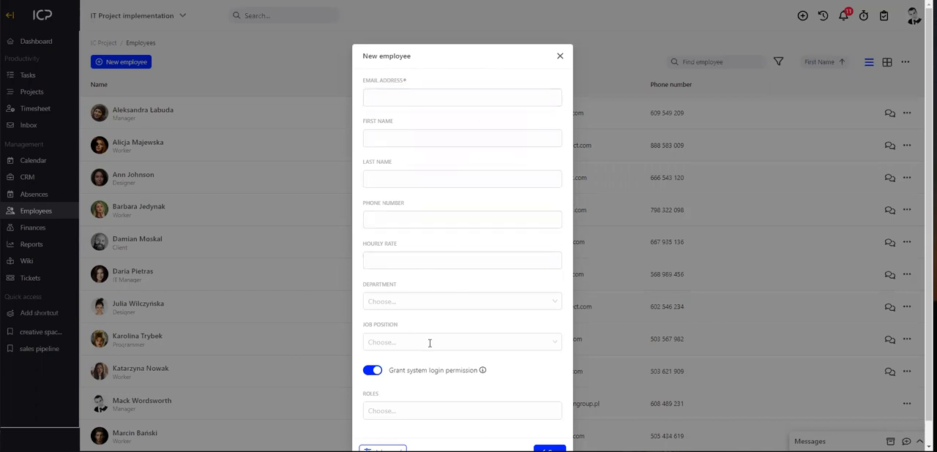
left_click(375, 373)
left_click(376, 375)
scroll(469, 396, "down", 1)
left_click(440, 390)
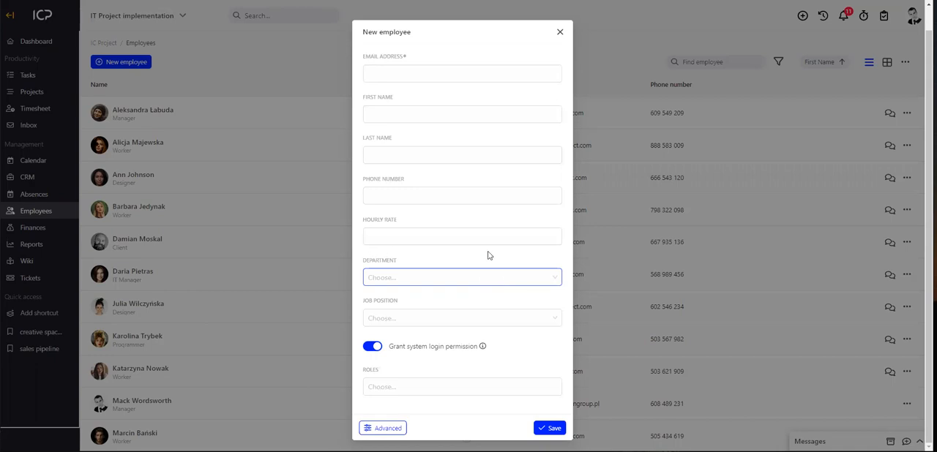
left_click(560, 32)
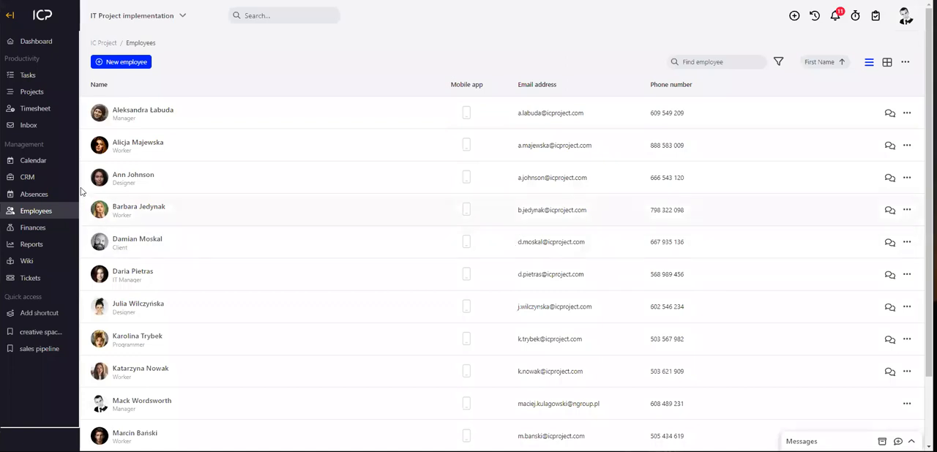
Open the people list of the IT Project implementation project and view the users available for individual assignment.
left_click(31, 91)
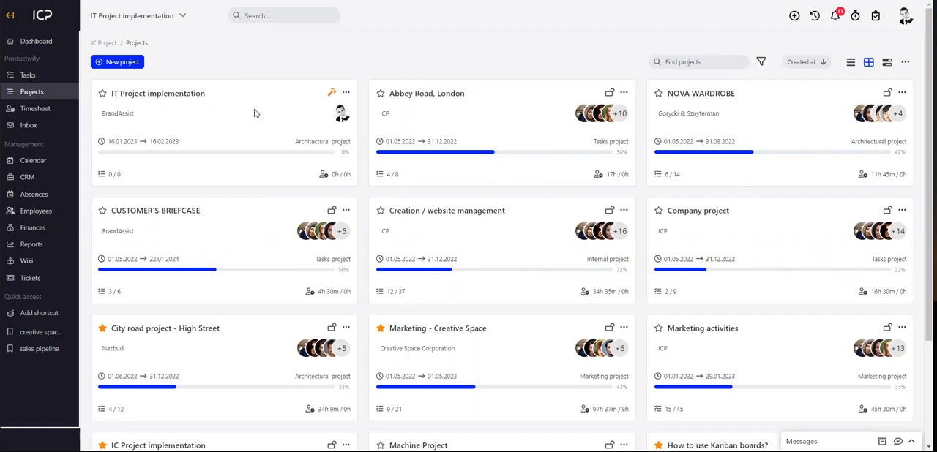
left_click(183, 94)
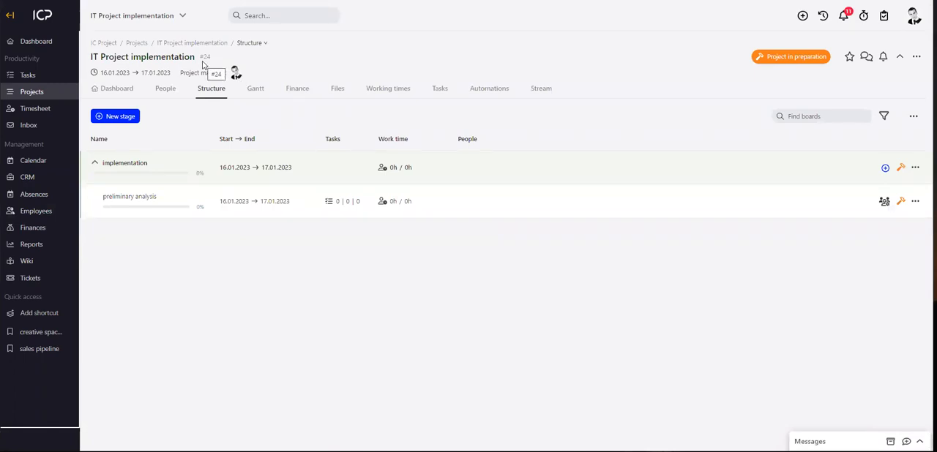
left_click(172, 92)
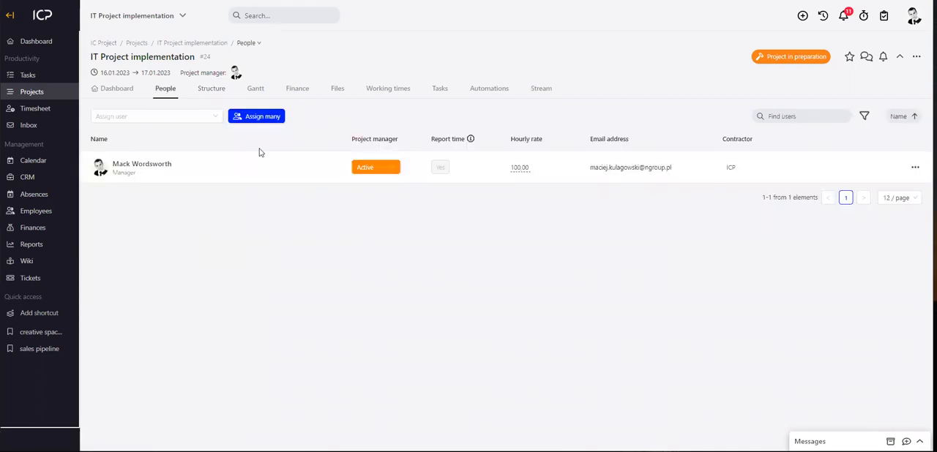
left_click(214, 117)
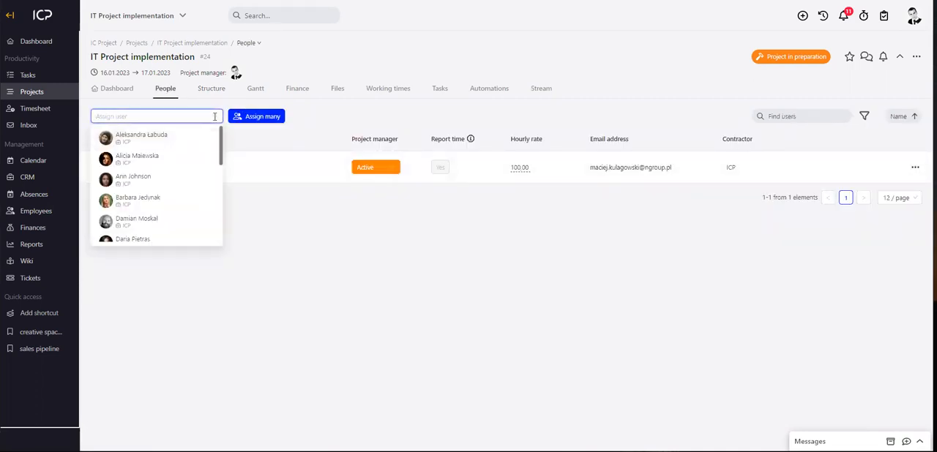
left_click(313, 126)
Load the members of the "How to use Kanban boards?" project for bulk user assignment, using the Project category.
left_click(276, 118)
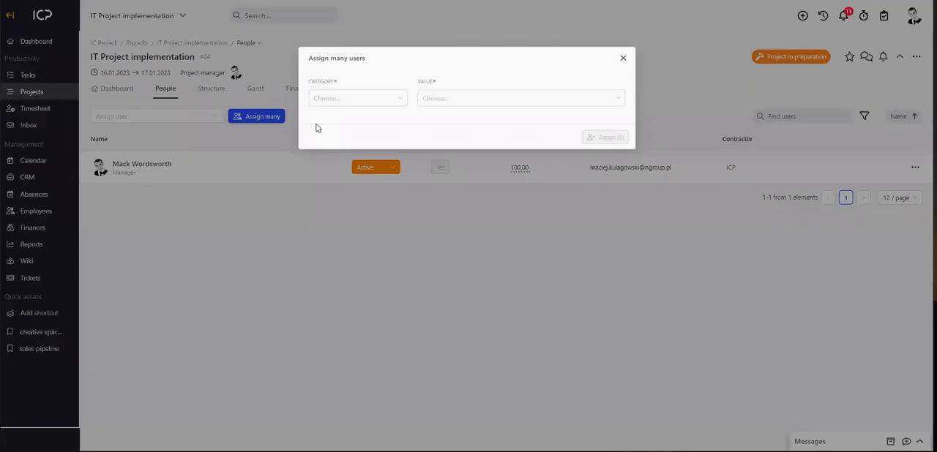
left_click(398, 99)
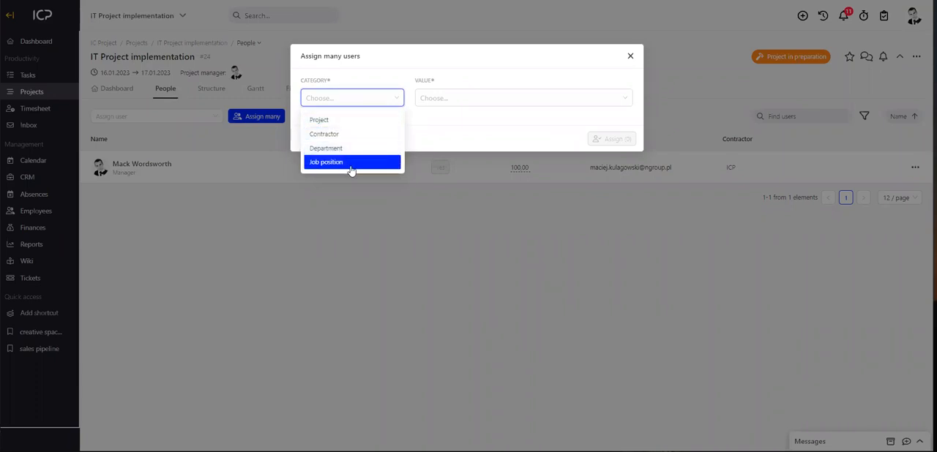
left_click(439, 97)
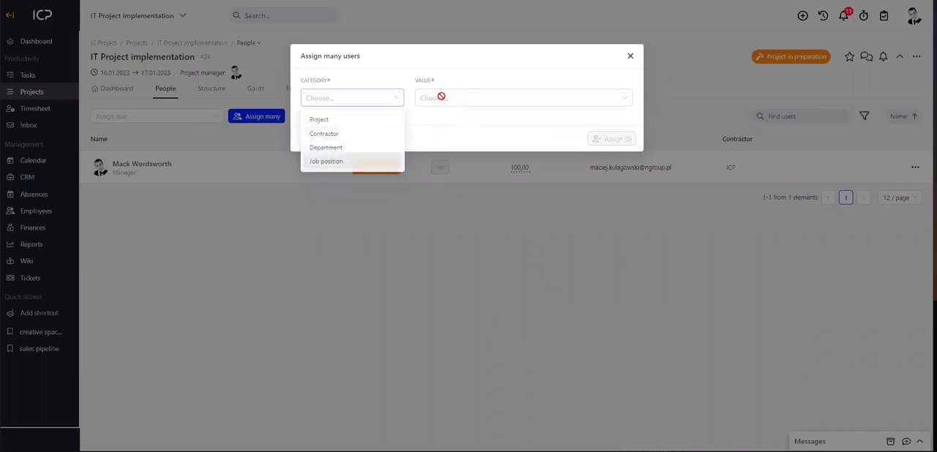
left_click(374, 100)
left_click(339, 120)
left_click(441, 95)
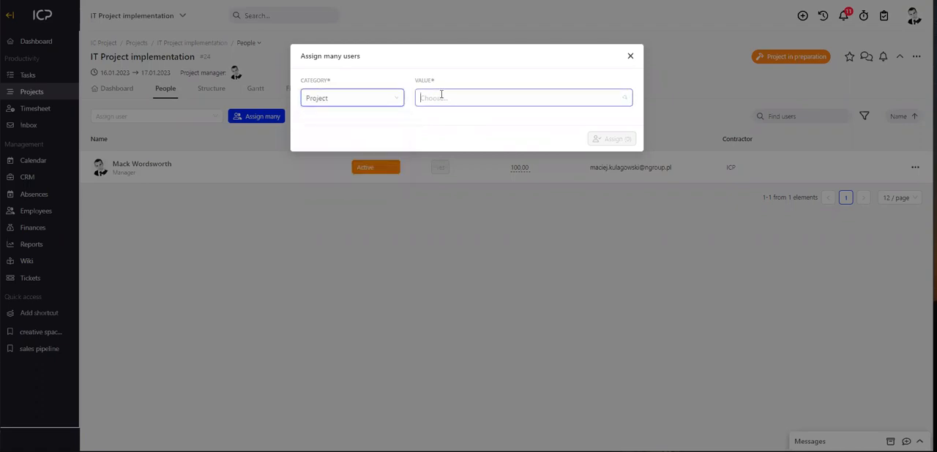
left_click(472, 123)
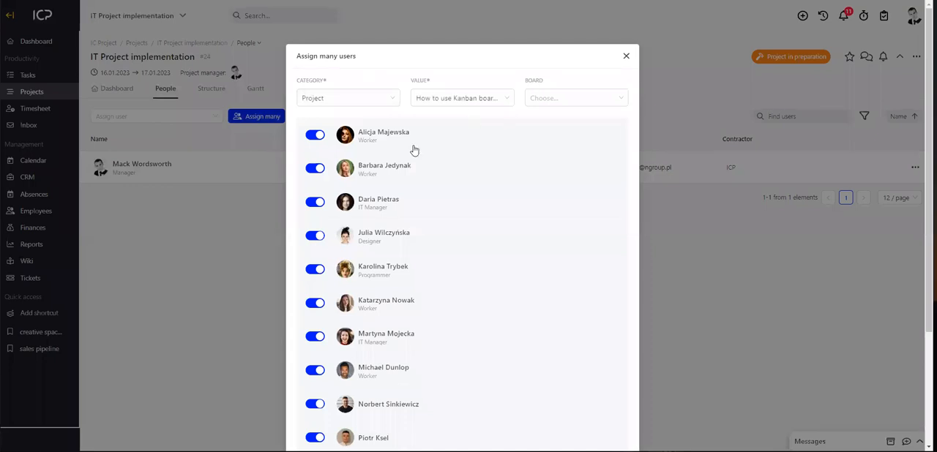
Try excluding and re-including the first two listed members, and assign all the listed members to the project.
left_click(313, 136)
left_click(315, 169)
left_click(314, 135)
left_click(315, 169)
scroll(450, 210, "down", 3)
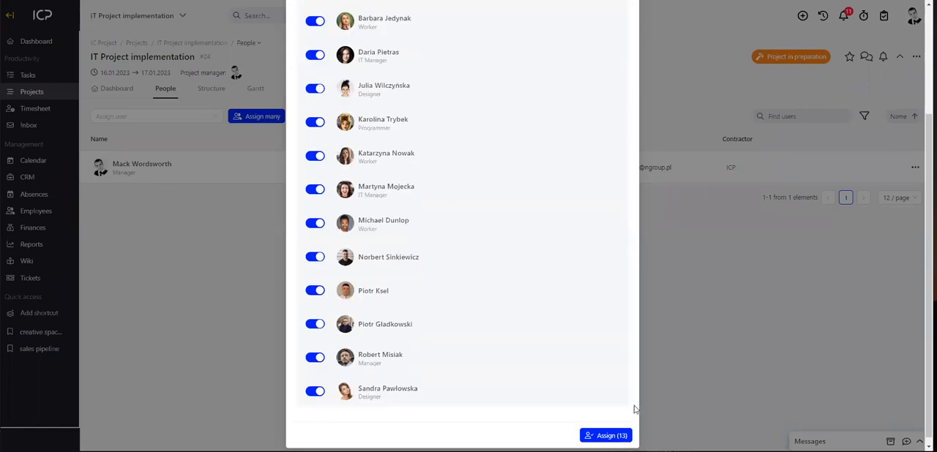
left_click(606, 435)
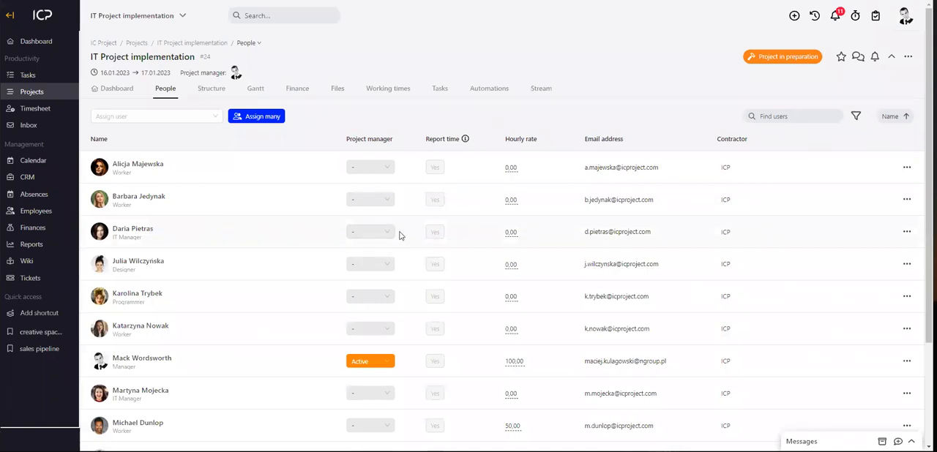
Examine the project manager options offered for two of the assigned workers without choosing a new one.
scroll(388, 264, "down", 3)
scroll(389, 300, "up", 3)
left_click(389, 331)
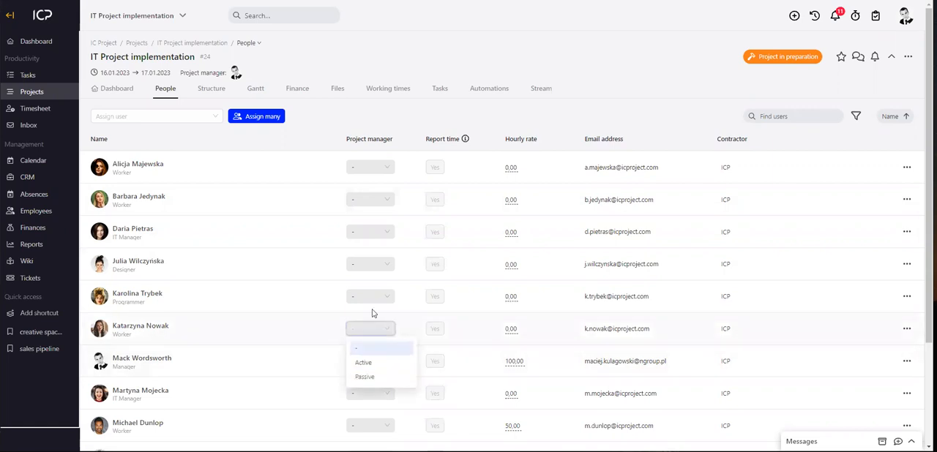
left_click(389, 267)
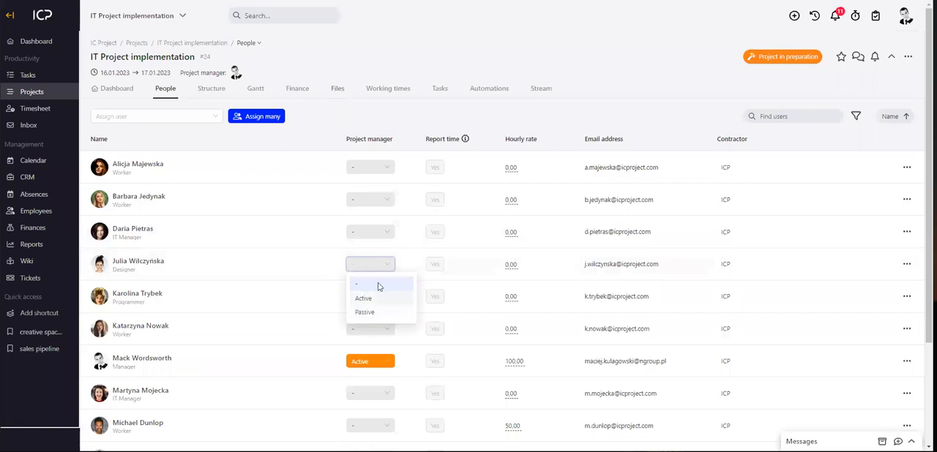
left_click(327, 112)
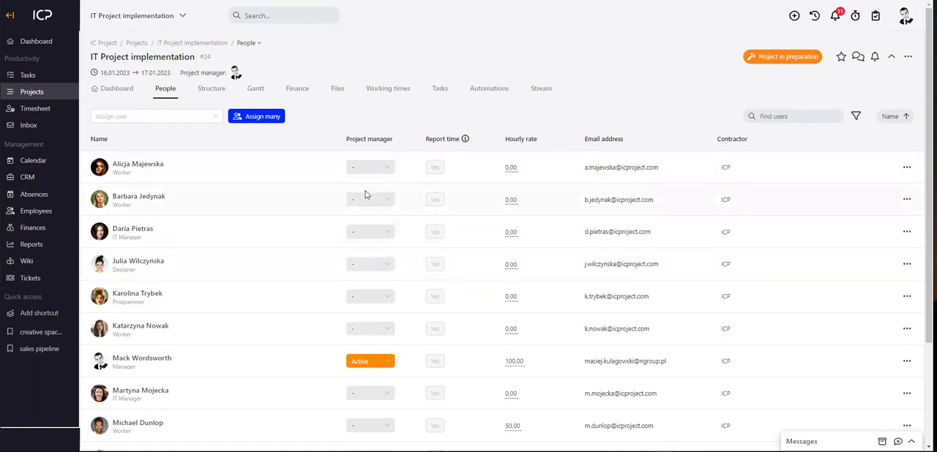
Set the hourly rate of the second listed project member to 70.00.
left_click(512, 203)
left_click(591, 123)
scroll(575, 115, "down", 5)
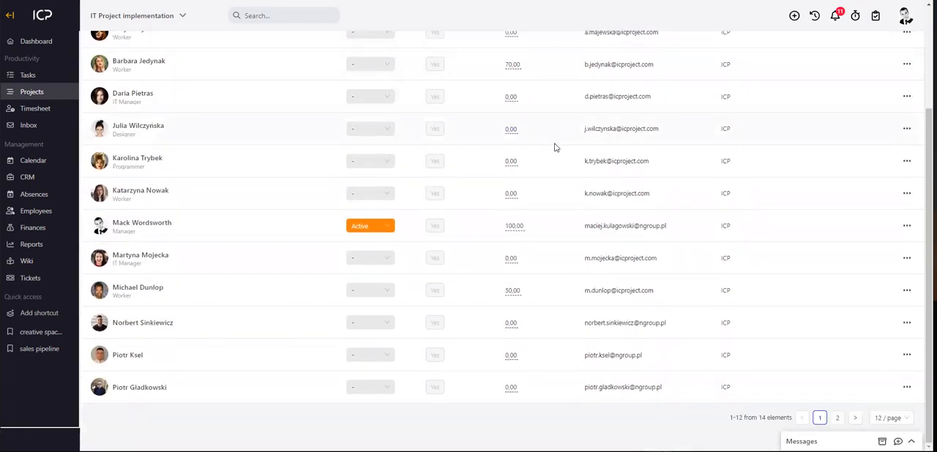
scroll(555, 144, "up", 5)
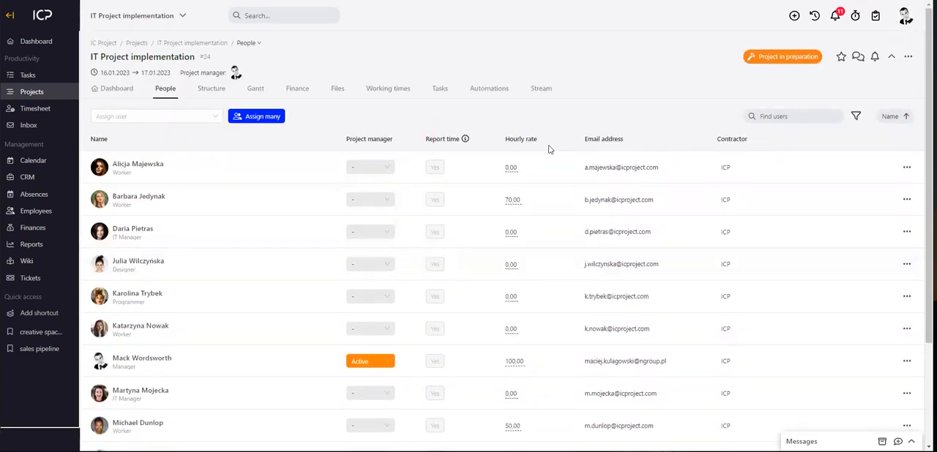
Assign three project members to the preliminary analysis board in the project structure, starting with the first two listed workers.
left_click(210, 88)
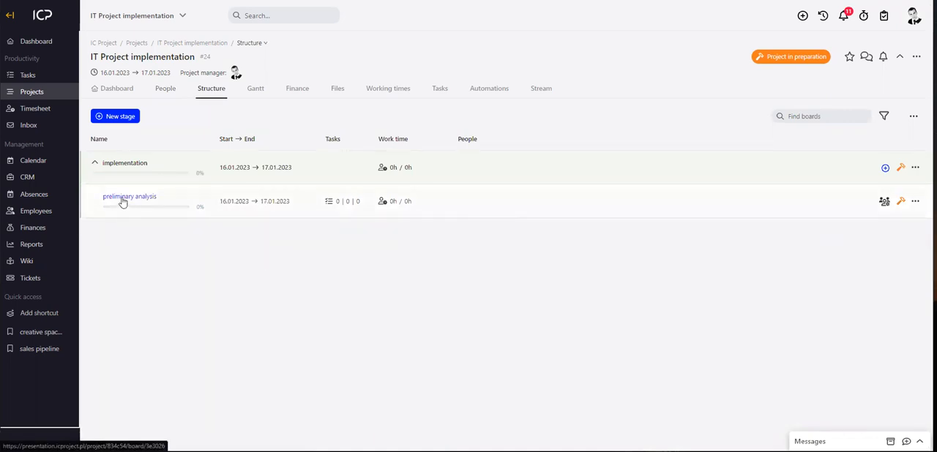
left_click(884, 202)
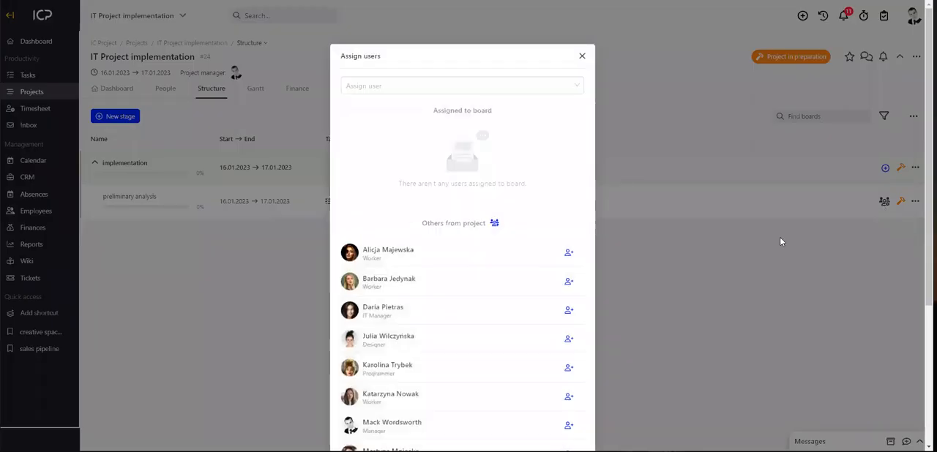
left_click(569, 203)
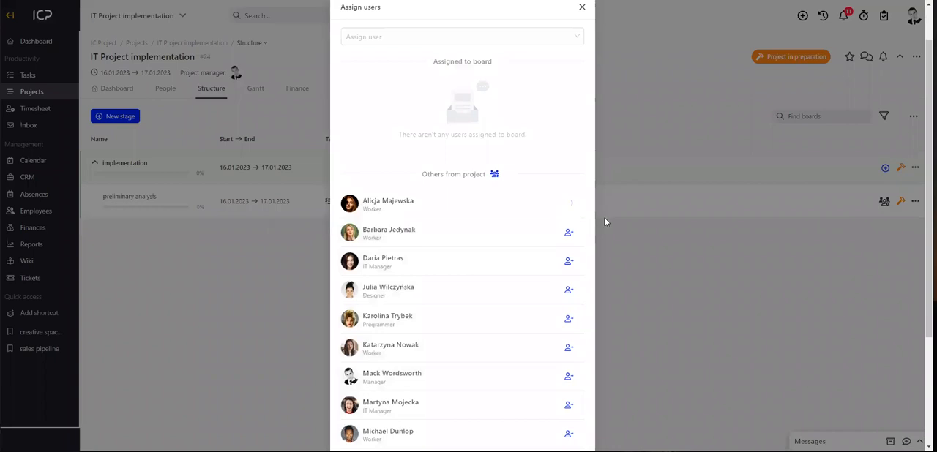
left_click(569, 148)
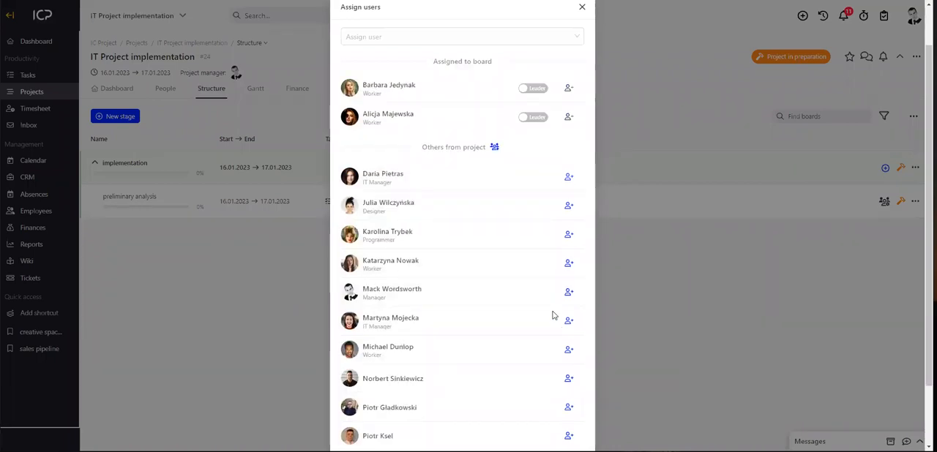
scroll(555, 314, "down", 2)
left_click(569, 333)
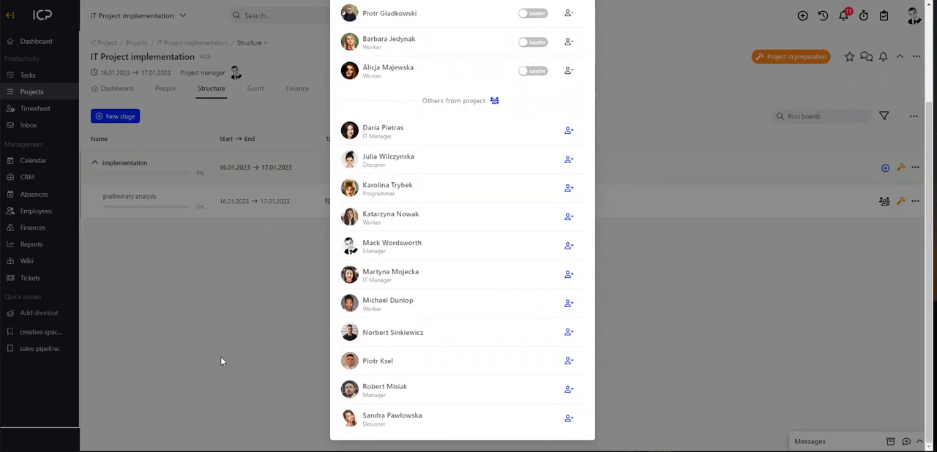
scroll(472, 208, "up", 3)
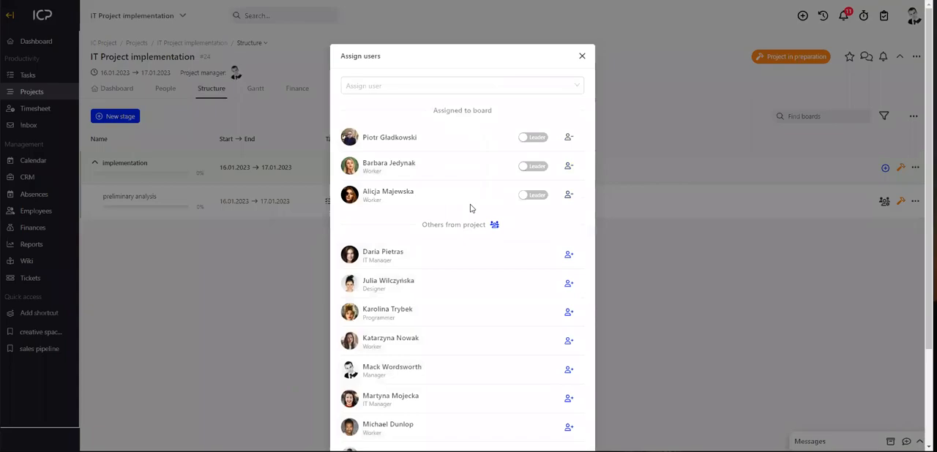
left_click(581, 58)
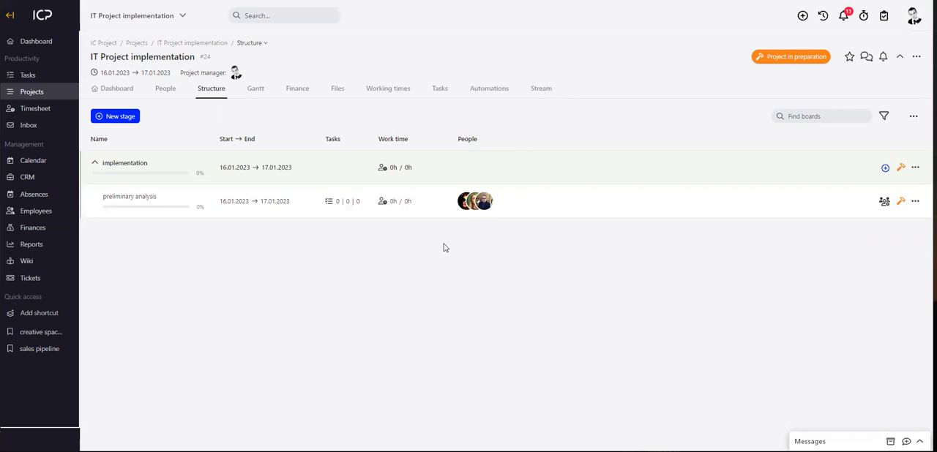
Reopen the IT Project implementation project from the project list and open its preliminary analysis board.
left_click(843, 16)
left_click(33, 92)
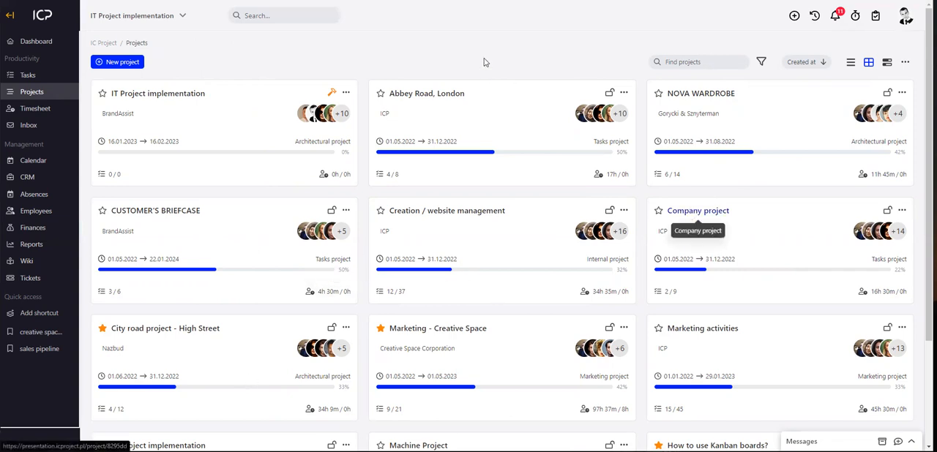
left_click(176, 93)
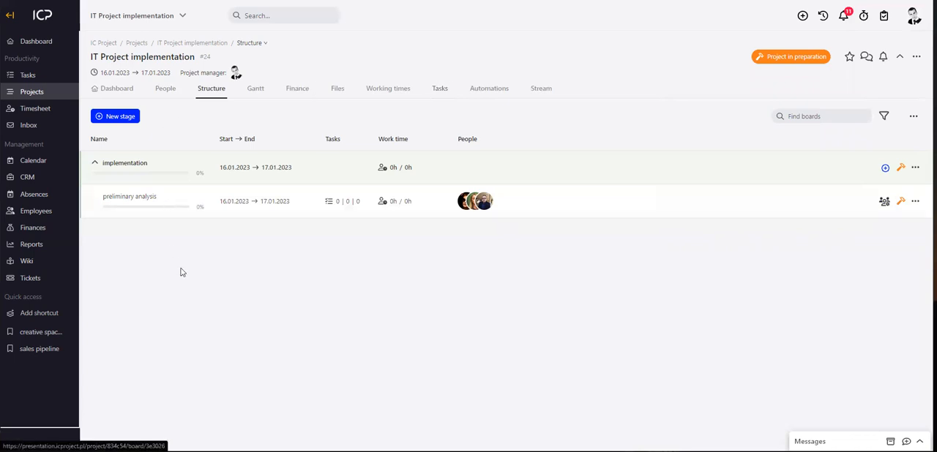
left_click(141, 204)
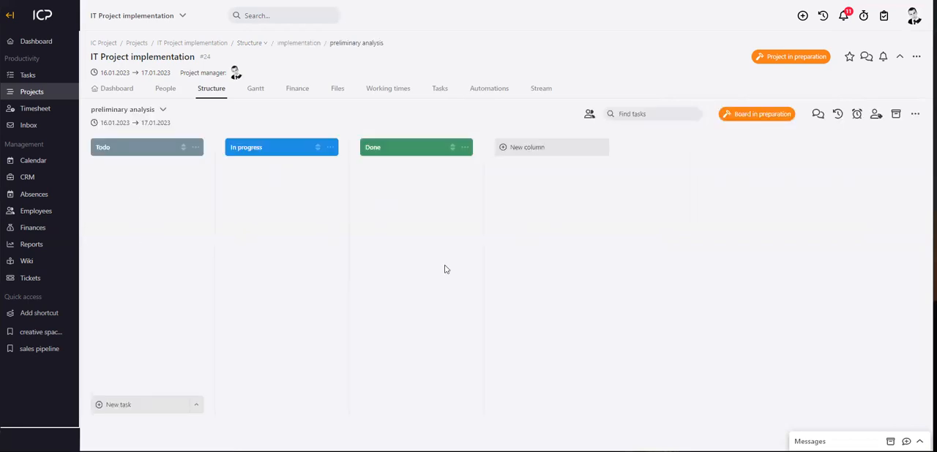
Add a task named ICP to the Todo column of the board and save it.
left_click(125, 410)
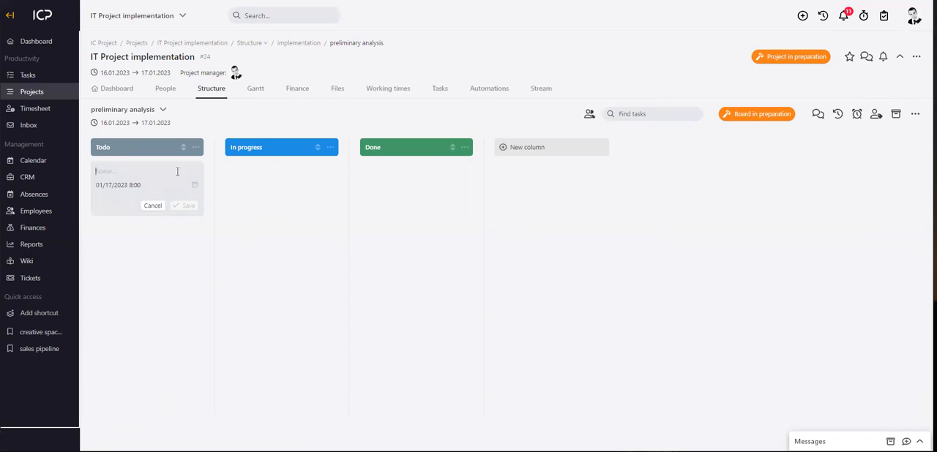
type("ICP")
left_click(187, 207)
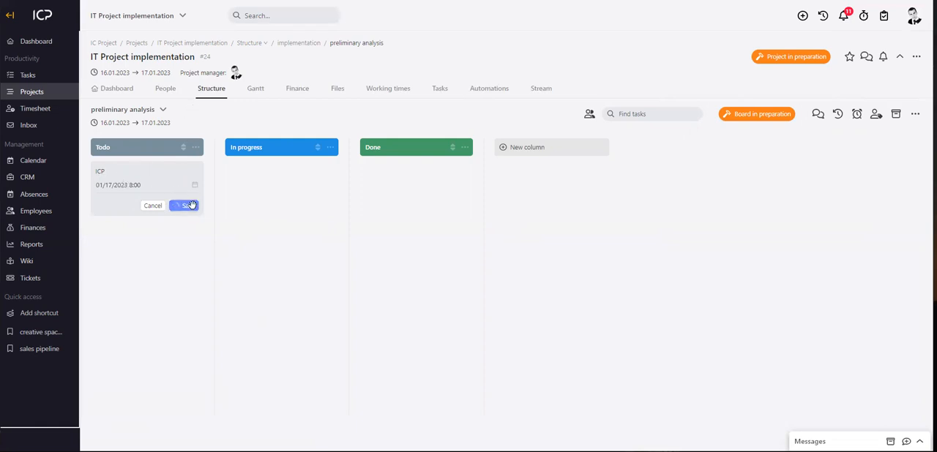
Assign the first person in the board's people list to the ICP task card in the Todo column.
left_click(589, 114)
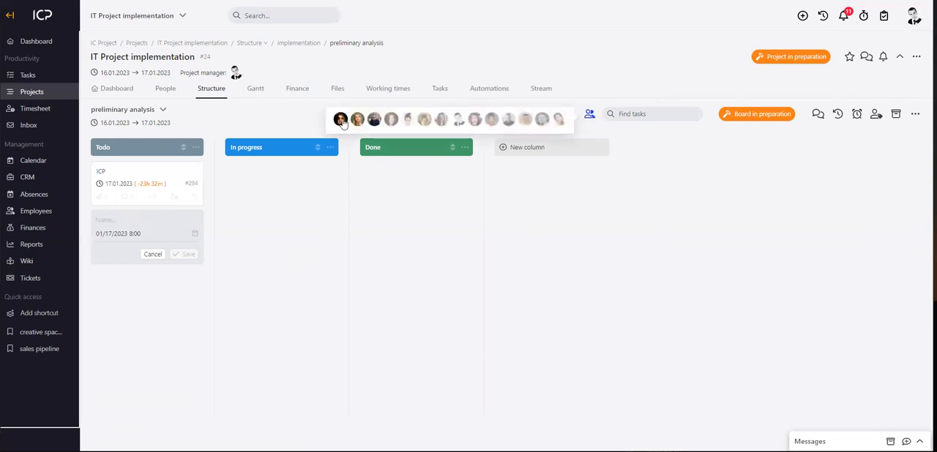
left_click(484, 247)
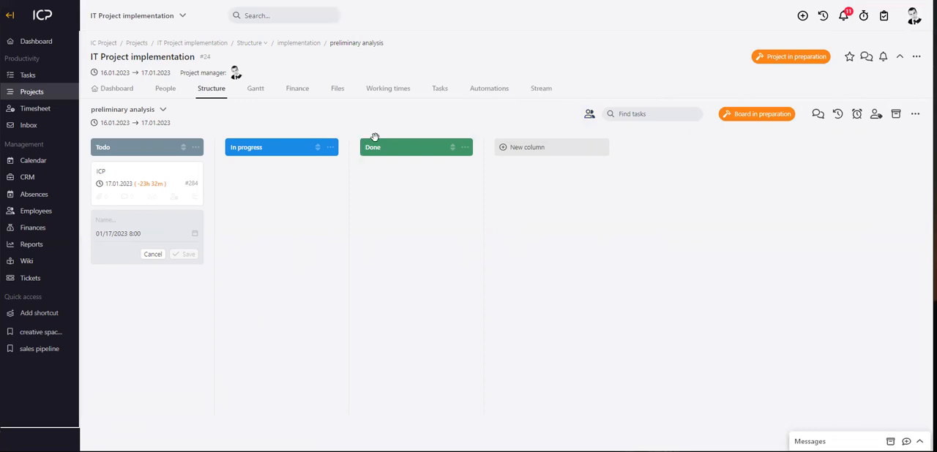
left_click(590, 115)
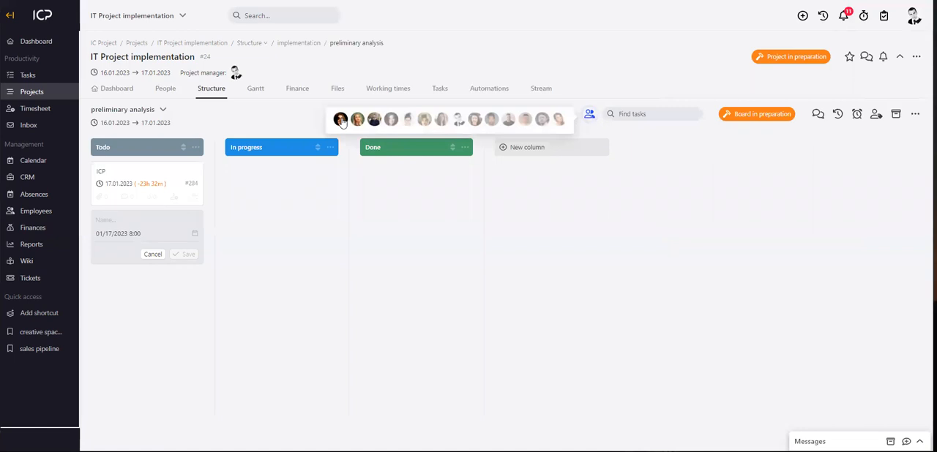
left_click_drag(342, 122, 133, 185)
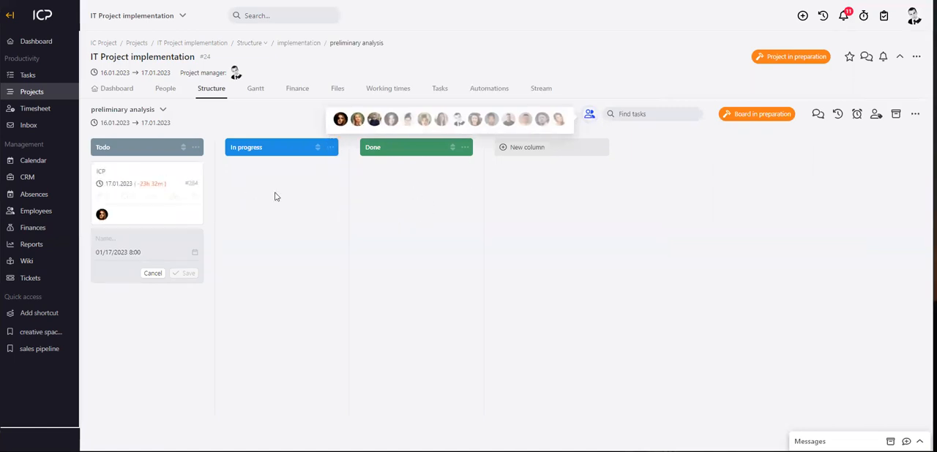
left_click(324, 248)
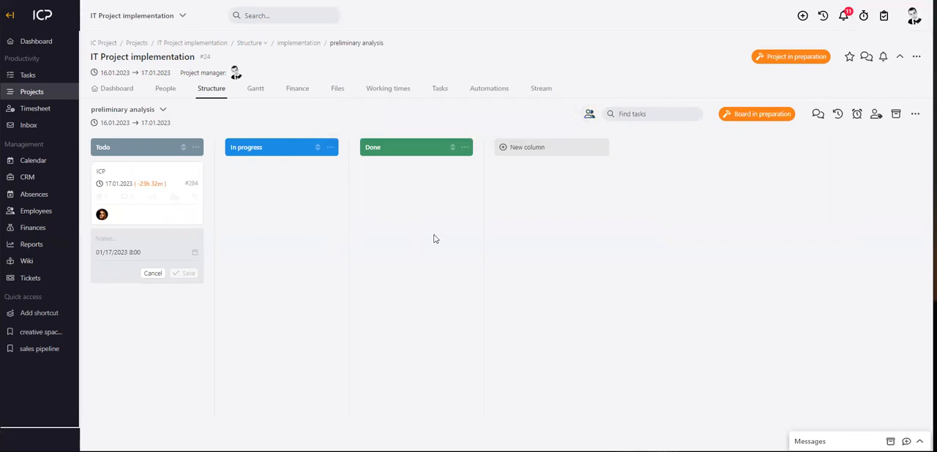
Open the ICP task's people settings and also assign the second listed board member to the task.
left_click(123, 175)
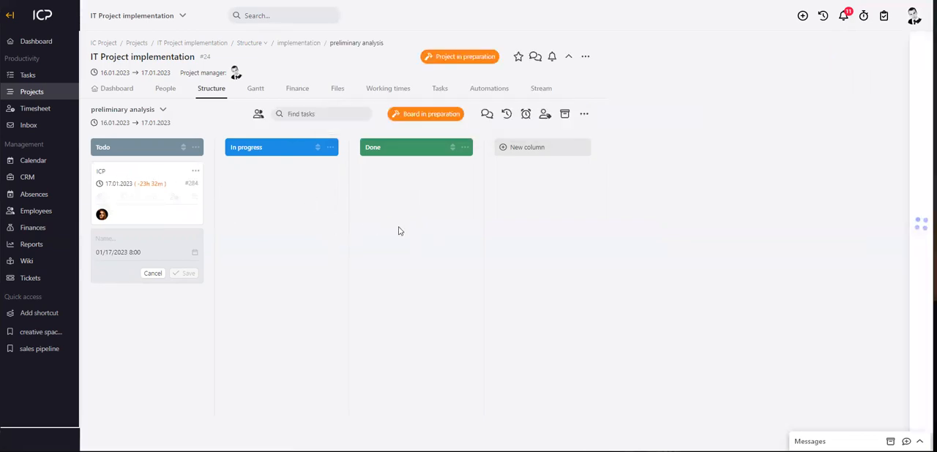
left_click(708, 109)
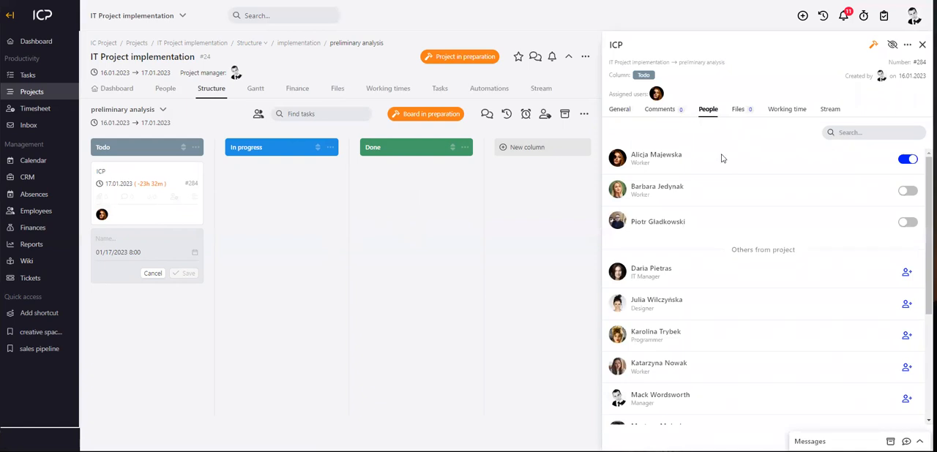
left_click(907, 191)
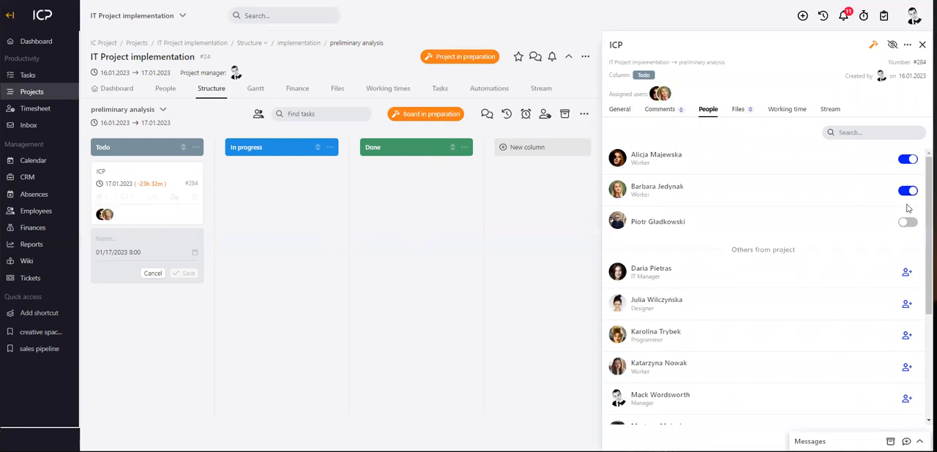